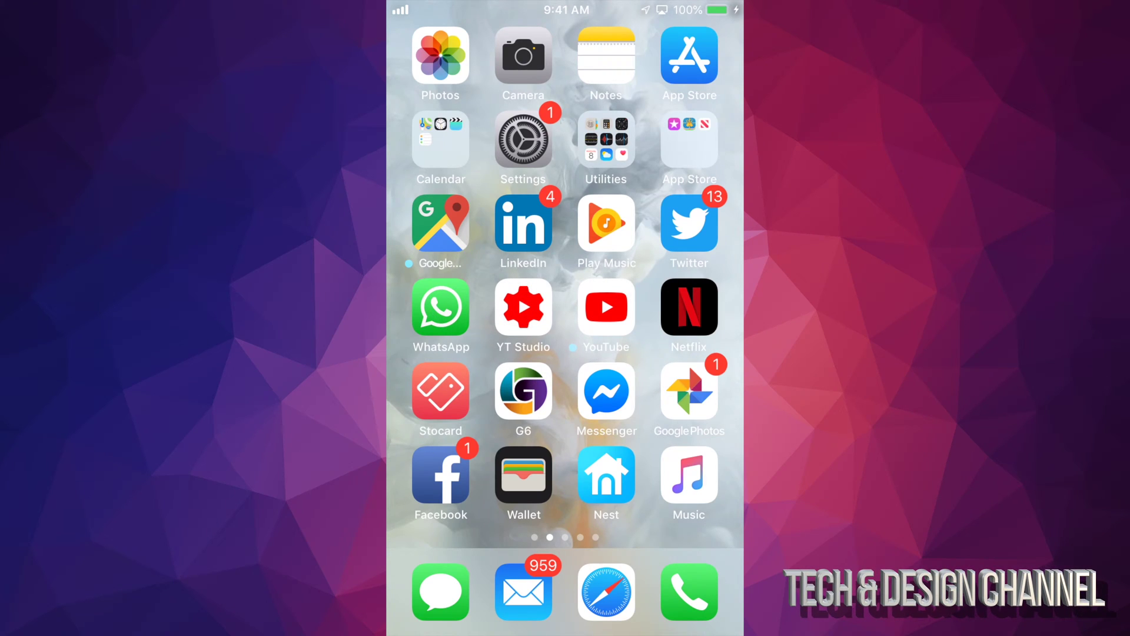
Launch the App Store and switch to the Today tab's featured stories
left_click(689, 55)
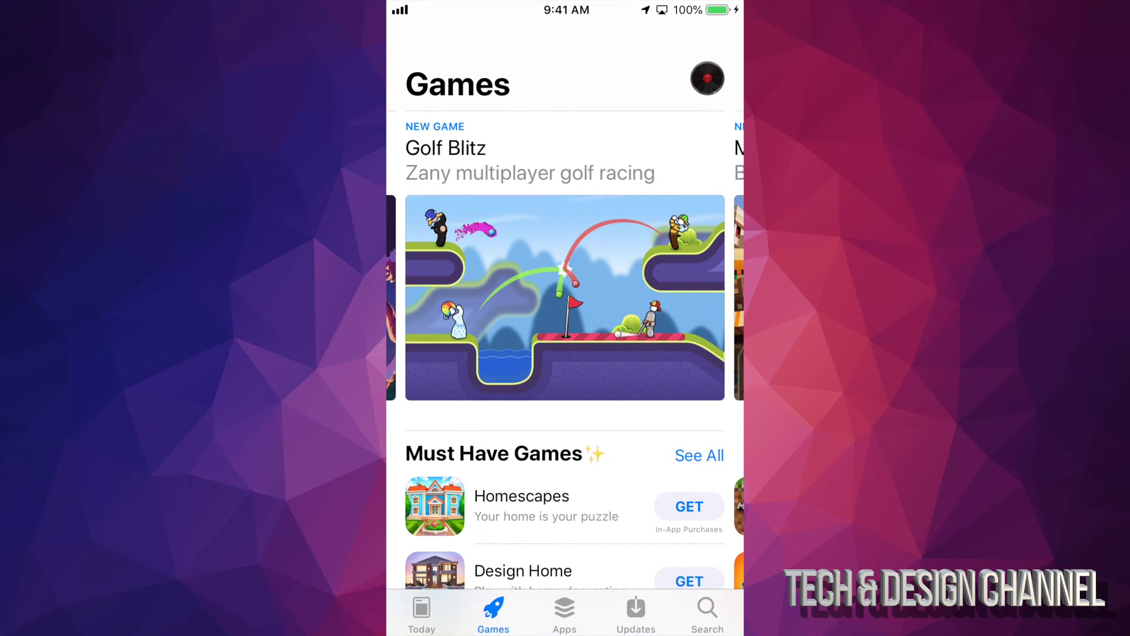
left_click(421, 615)
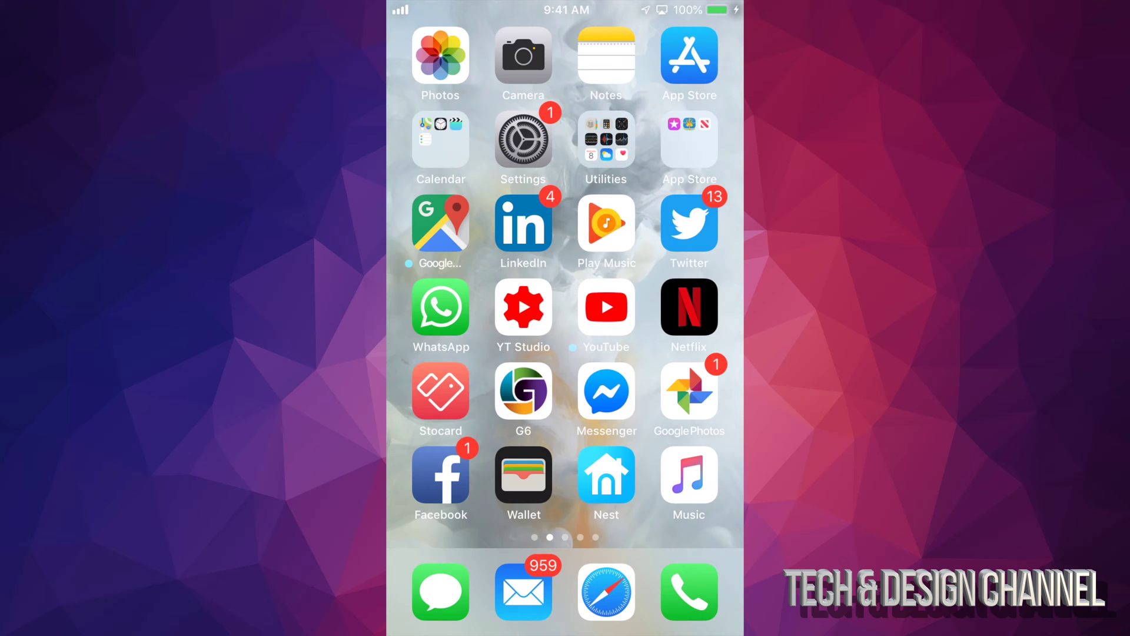
Navigate Settings > General > Reset to show the erase and reset options
left_click(523, 140)
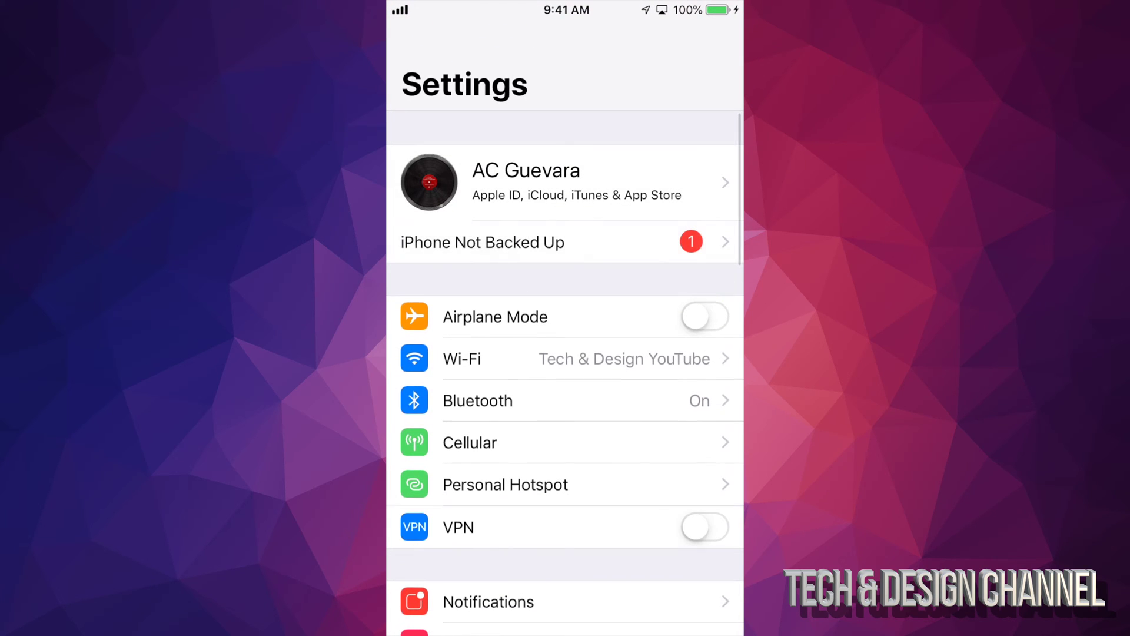
scroll(565, 353, "down", 10)
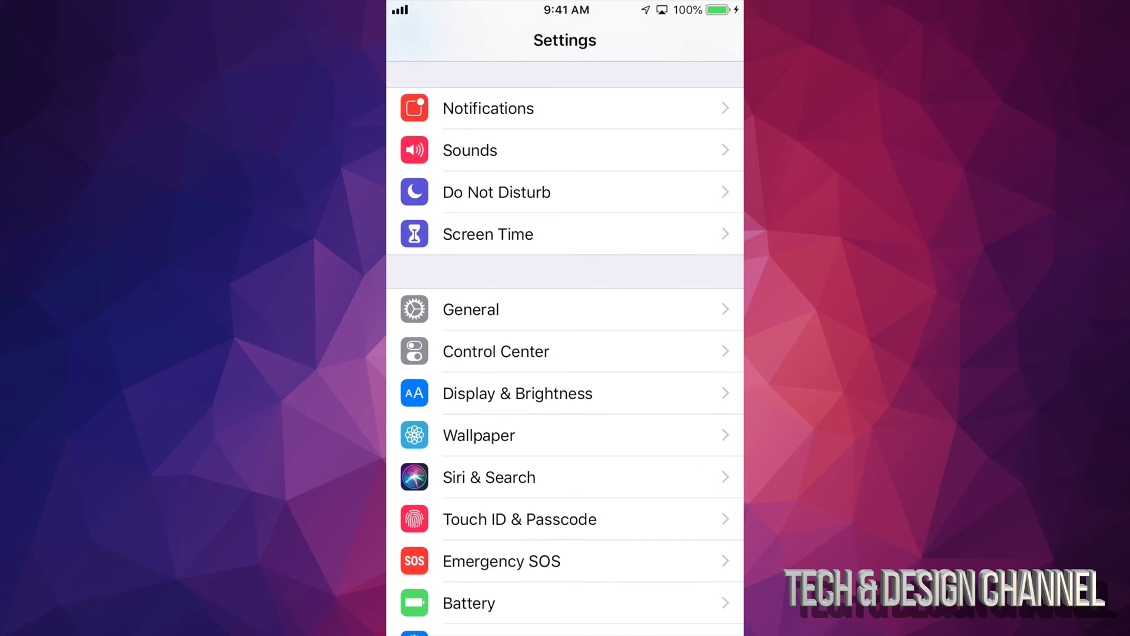
left_click(471, 309)
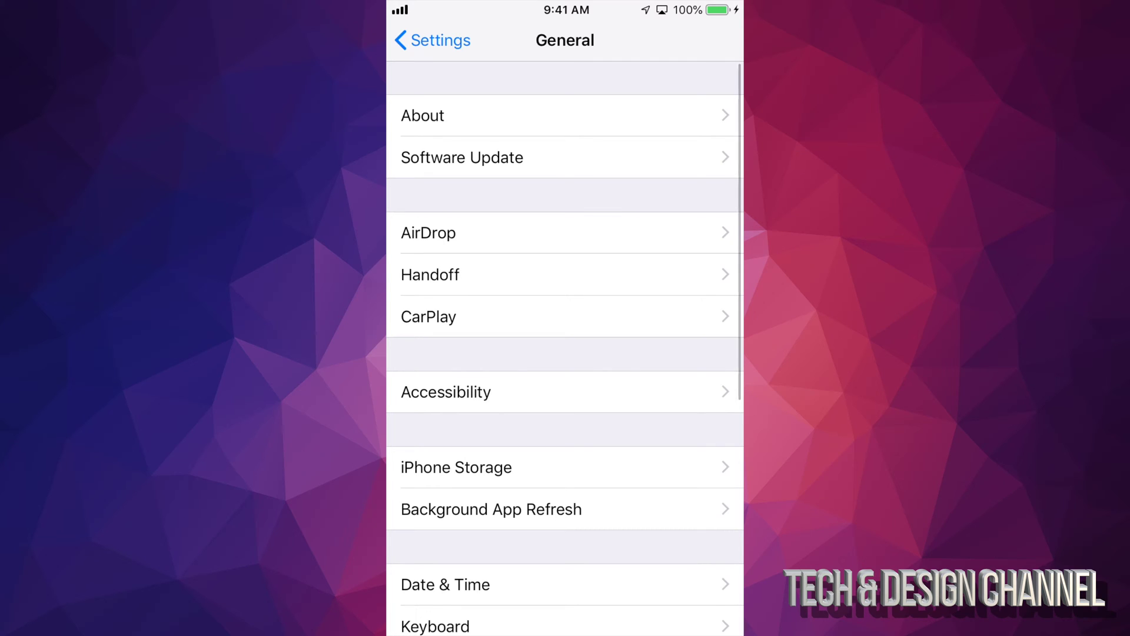
scroll(565, 353, "down", 10)
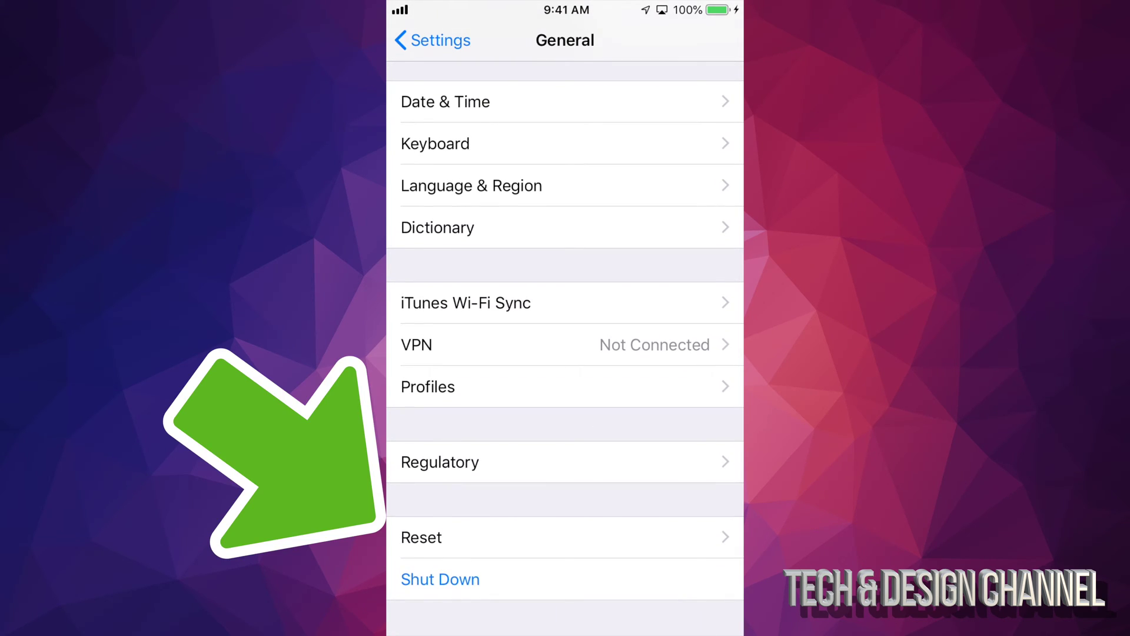
left_click(421, 484)
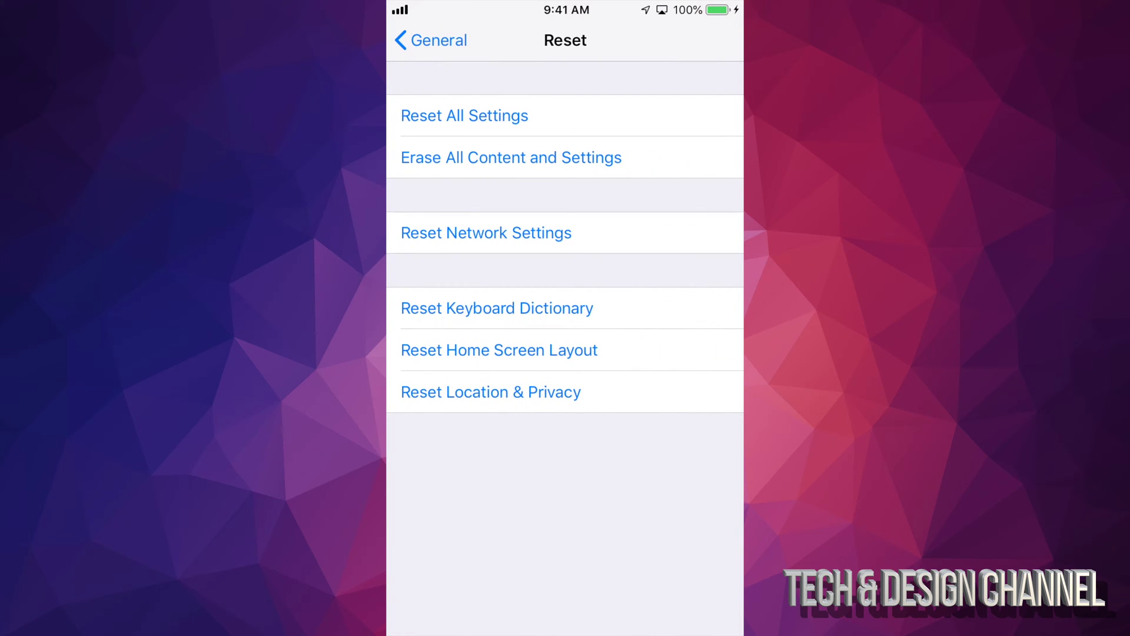